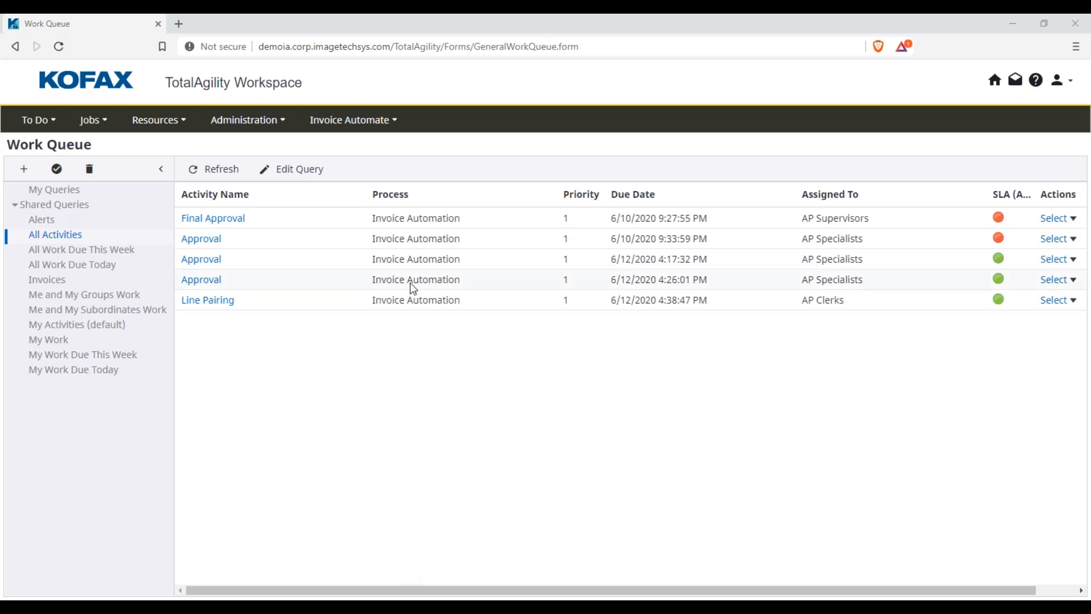
left_click(370, 125)
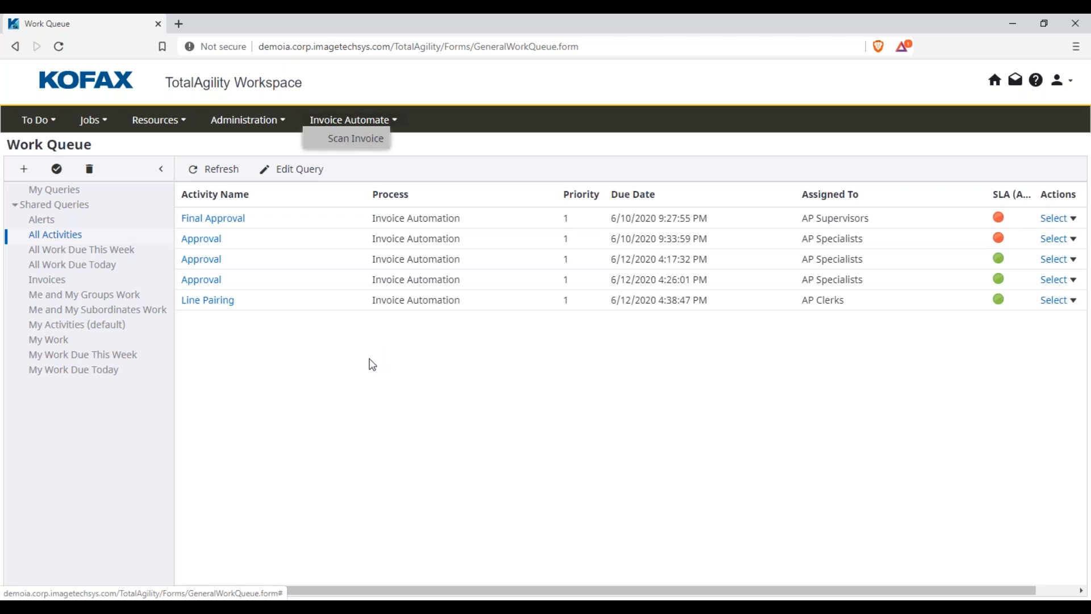
left_click(373, 393)
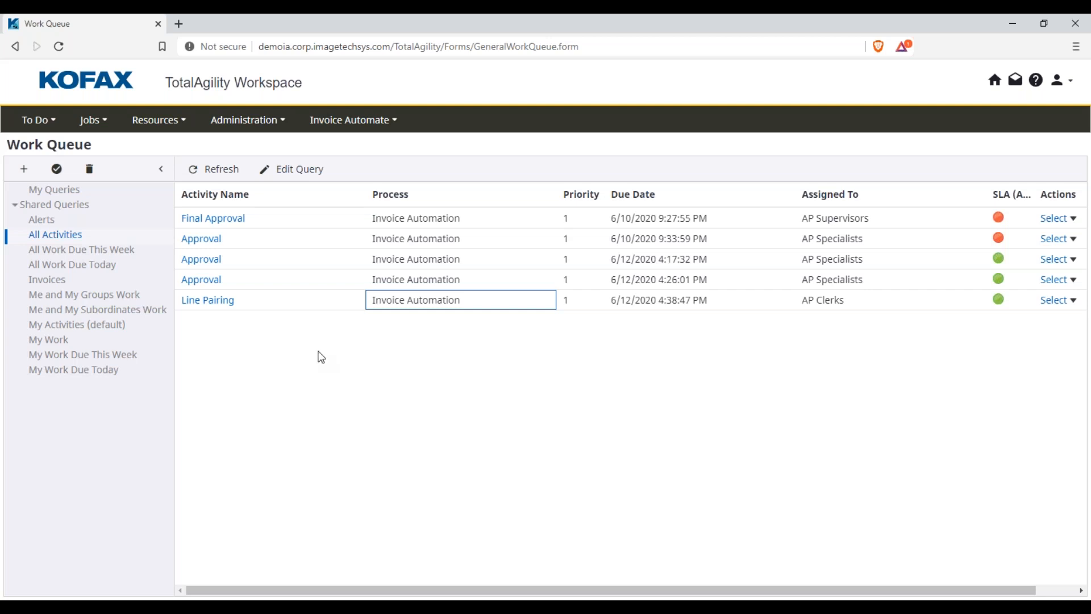
Open the Line Pairing activity assigned to AP Clerks and review its purchase order lines and invoice lines
left_click(218, 306)
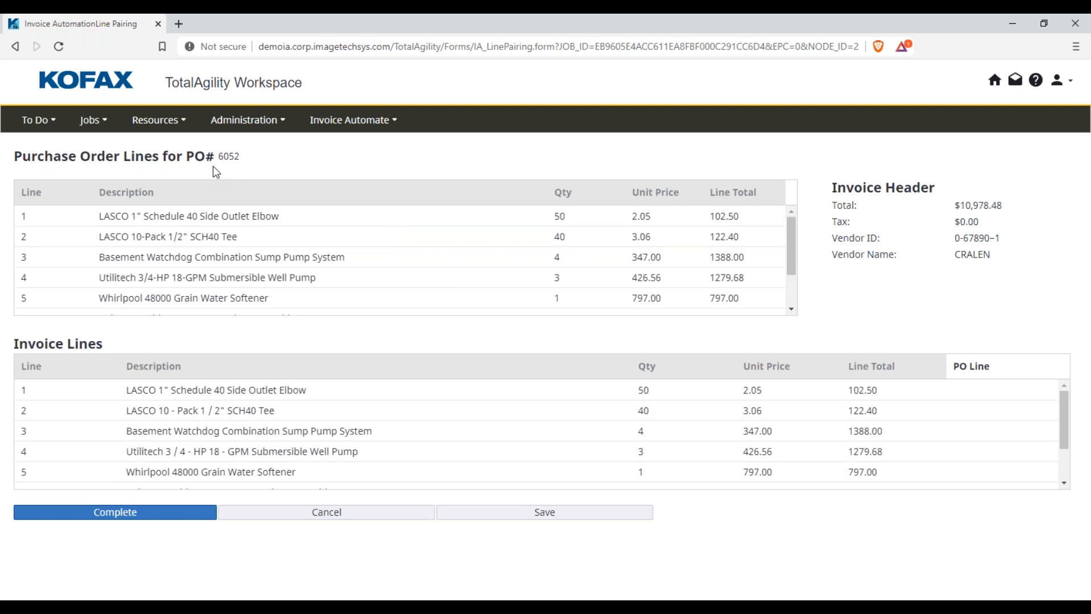
scroll(309, 240, "down", 2)
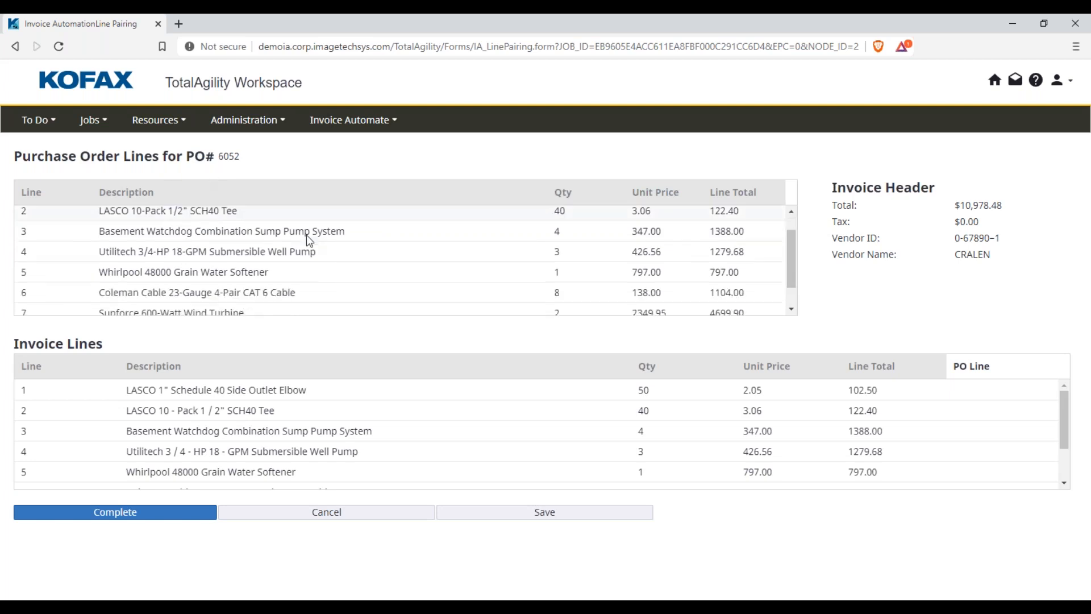
scroll(306, 235, "down", 2)
scroll(285, 256, "up", 3)
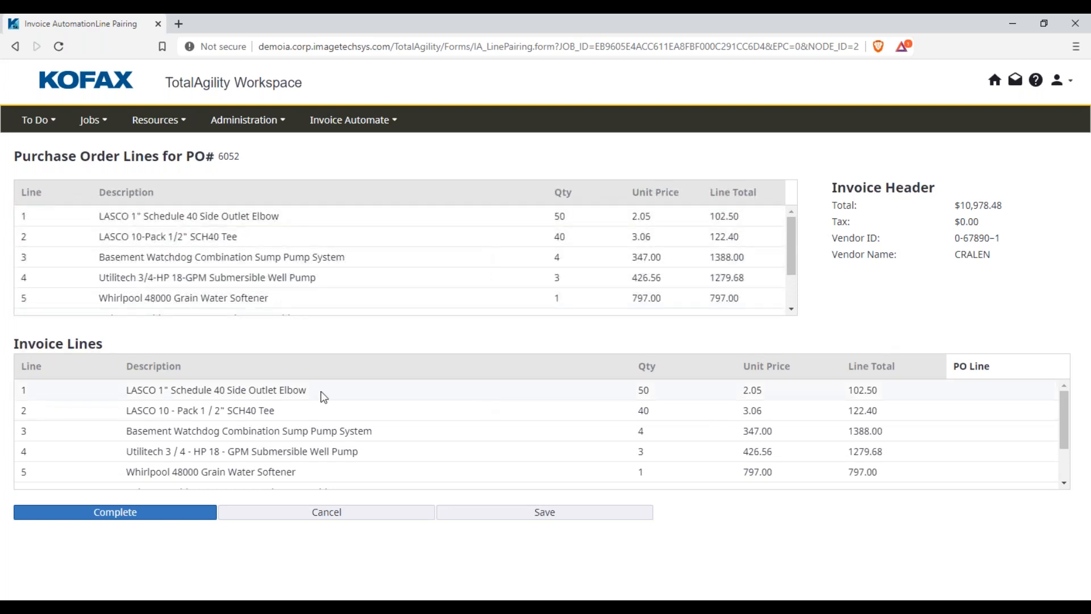
scroll(303, 411, "down", 1)
scroll(303, 411, "down", 2)
scroll(303, 410, "up", 3)
Pair invoice lines 1, 2 and 3 with purchase order lines 1, 2 and 3
left_click(994, 394)
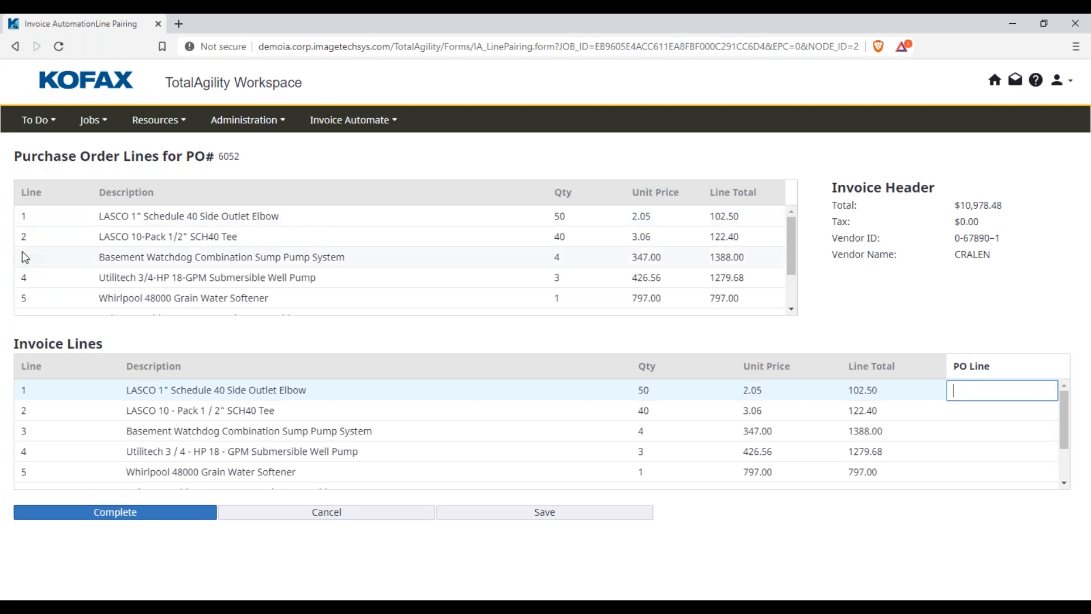
scroll(28, 223, "down", 2)
scroll(28, 223, "up", 2)
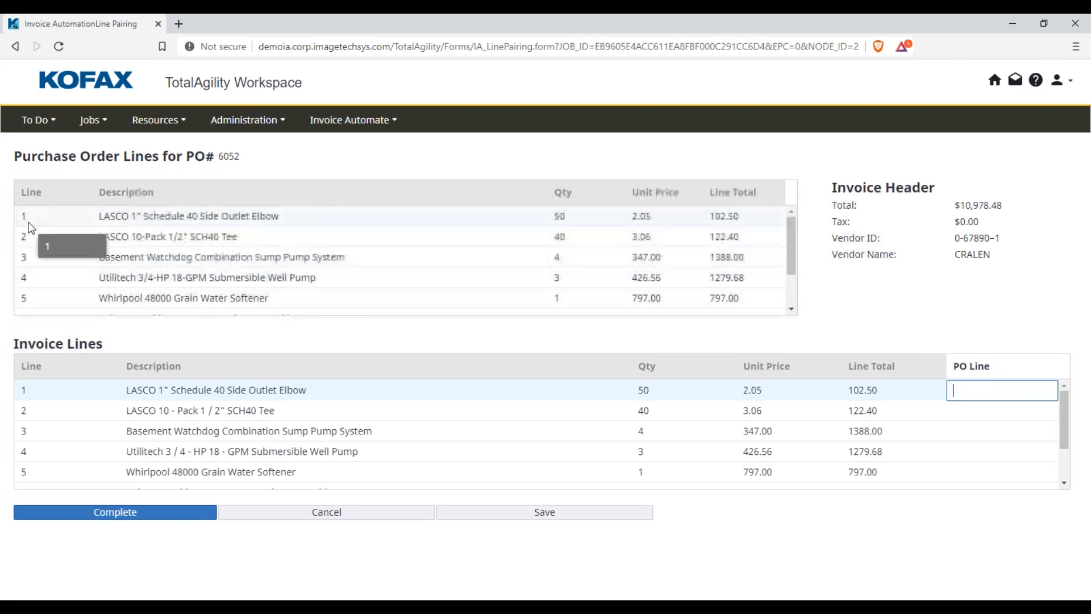
scroll(31, 227, "down", 2)
type("1")
left_click(967, 411)
type("2")
left_click(966, 431)
type("3")
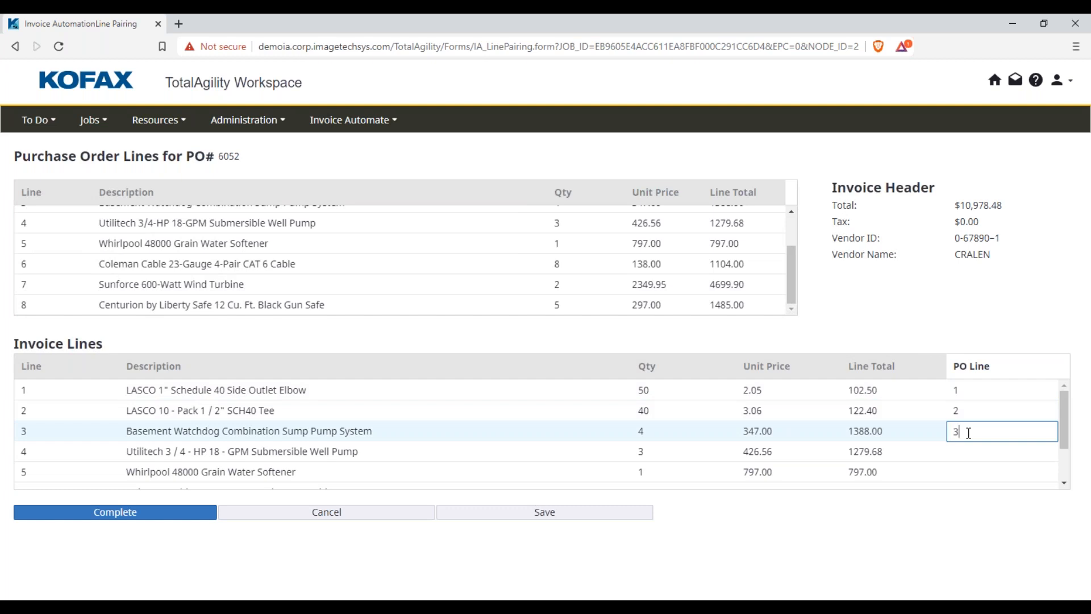
left_click(997, 324)
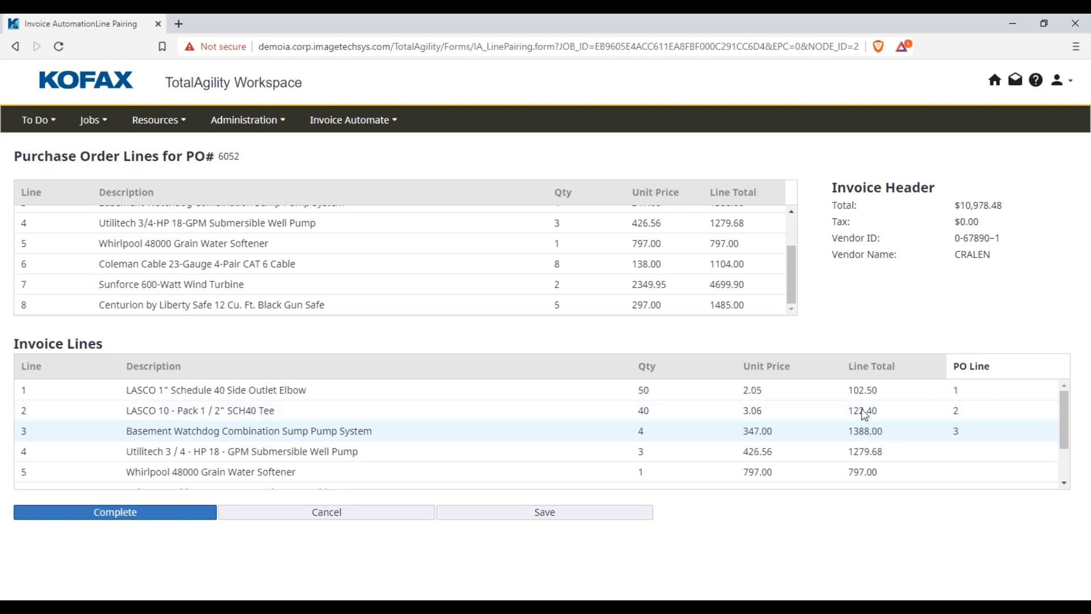
Save the partial line pairings, and try to complete the task but decline completing it with matching errors
left_click(790, 221)
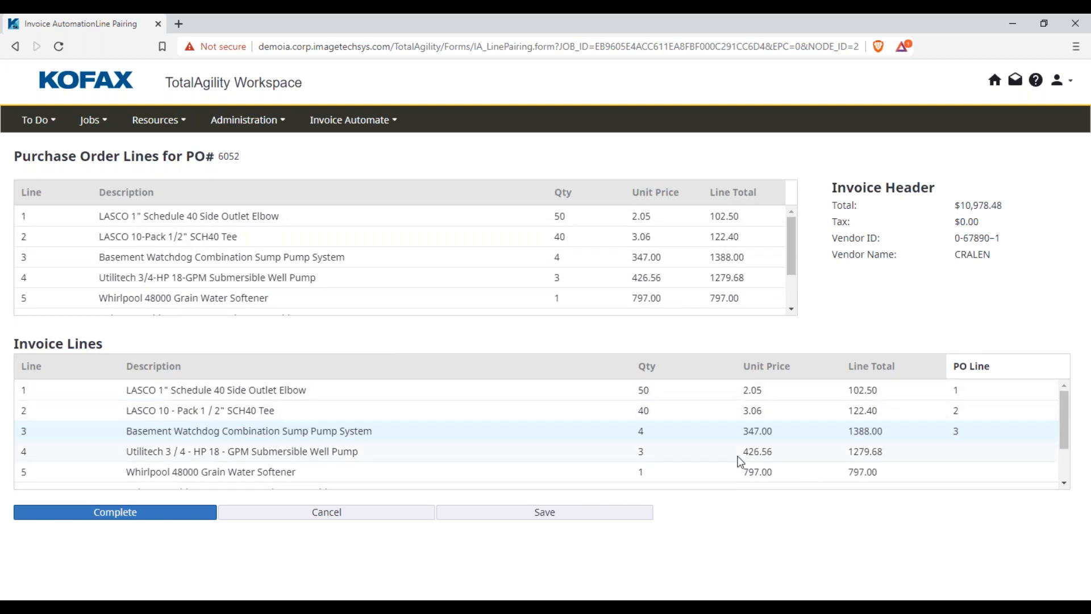
left_click(521, 515)
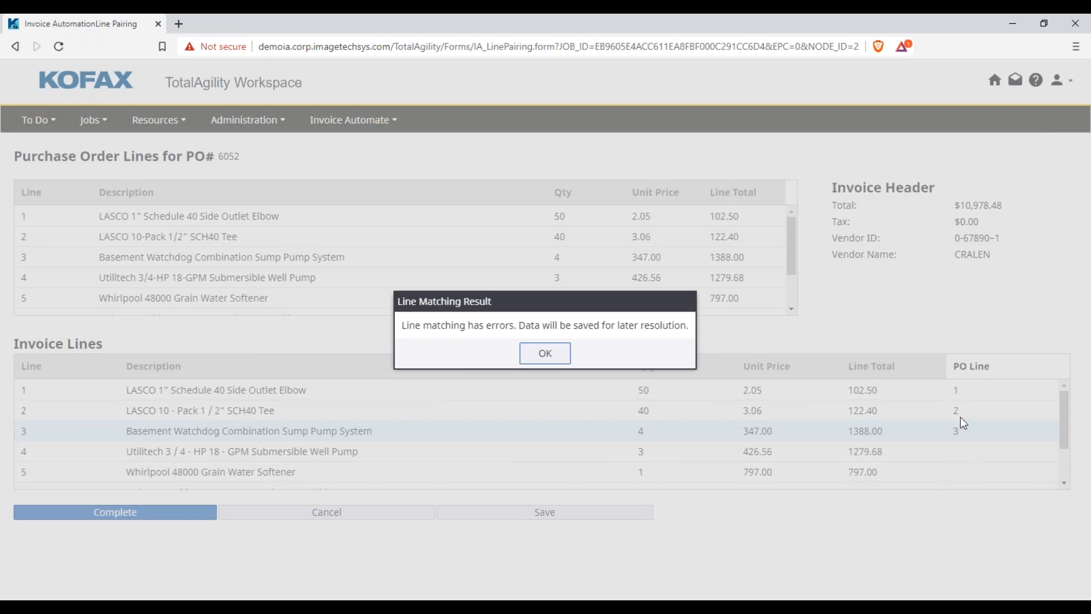
left_click(547, 355)
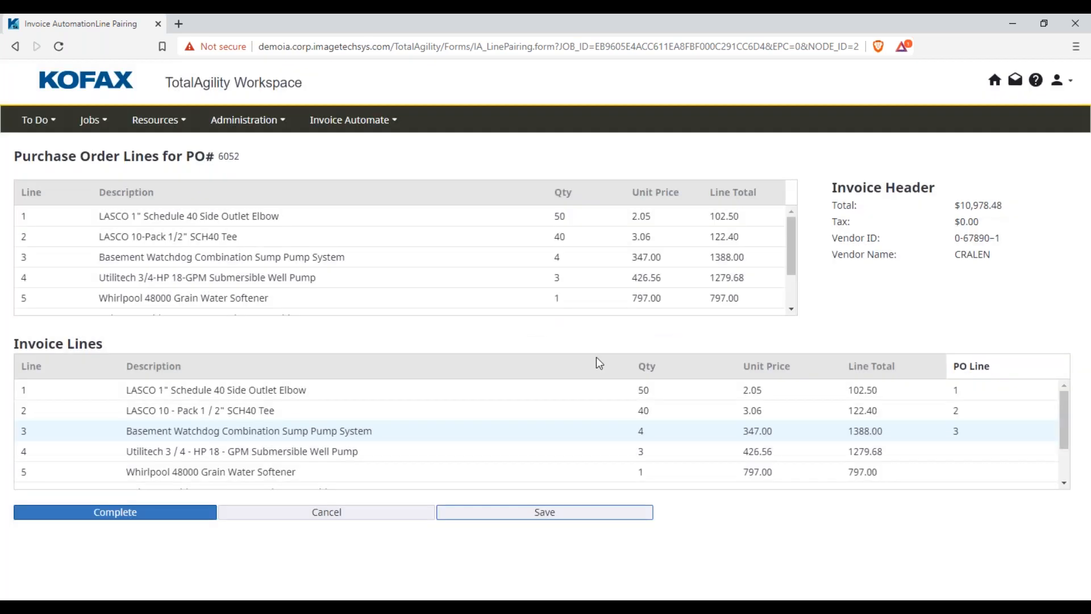
left_click(108, 518)
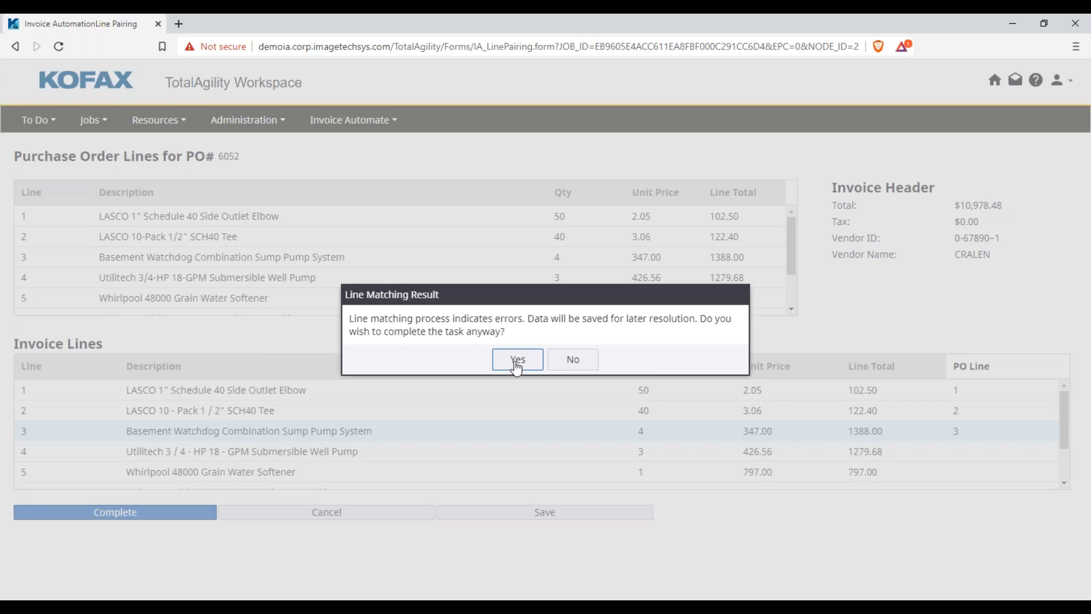
left_click(573, 361)
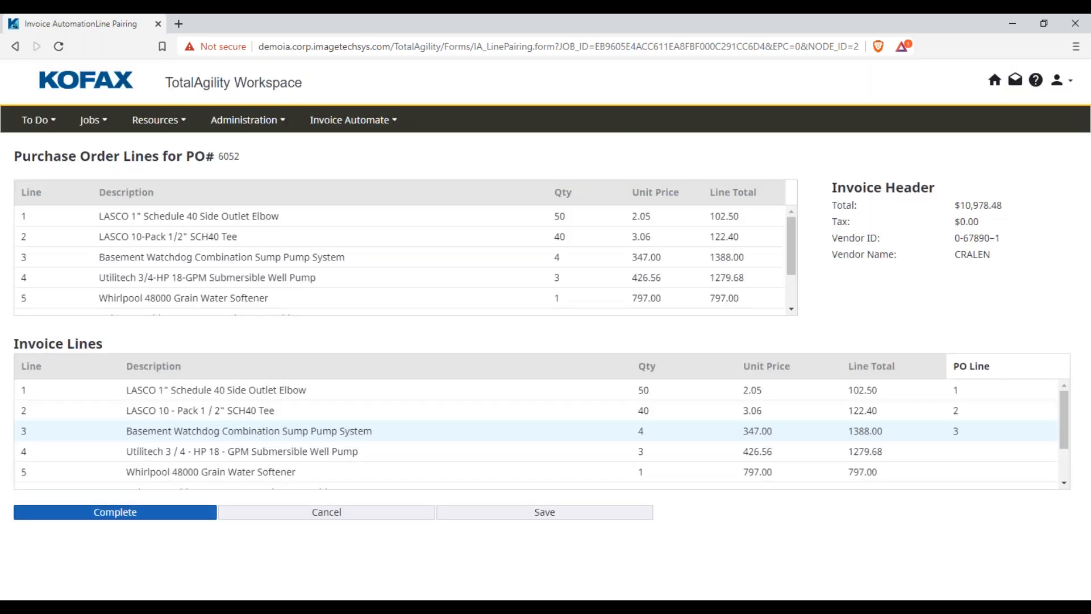
Pair invoice lines 4, 5, 6 and 7 with purchase order lines 4, 5, 6 and 7
left_click(1026, 457)
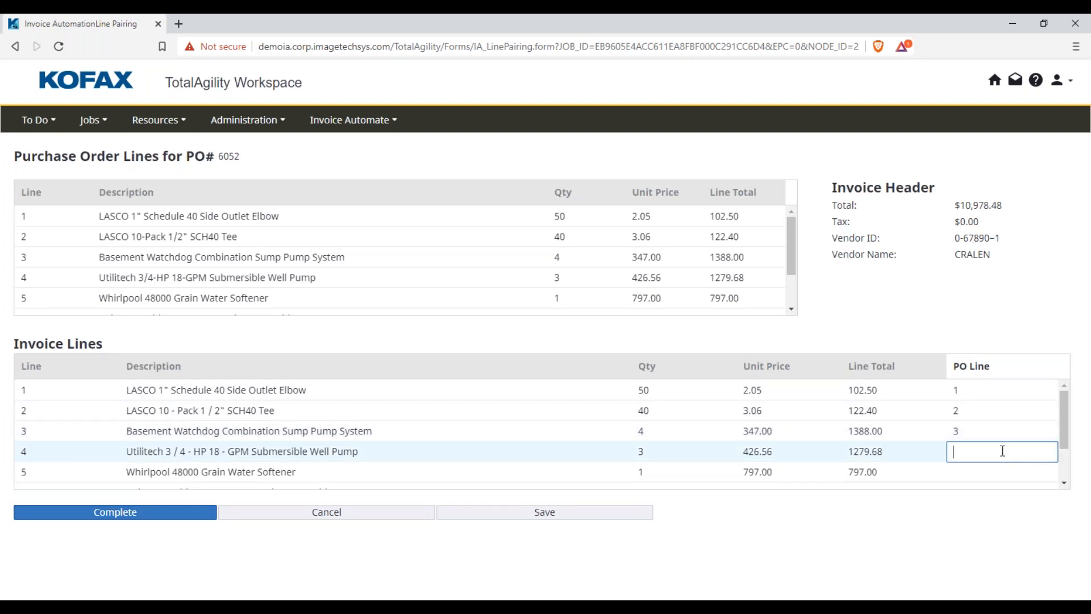
type("4")
scroll(1003, 451, "down", 1)
left_click(980, 421)
type("5")
left_click(975, 436)
type("6")
left_click(970, 454)
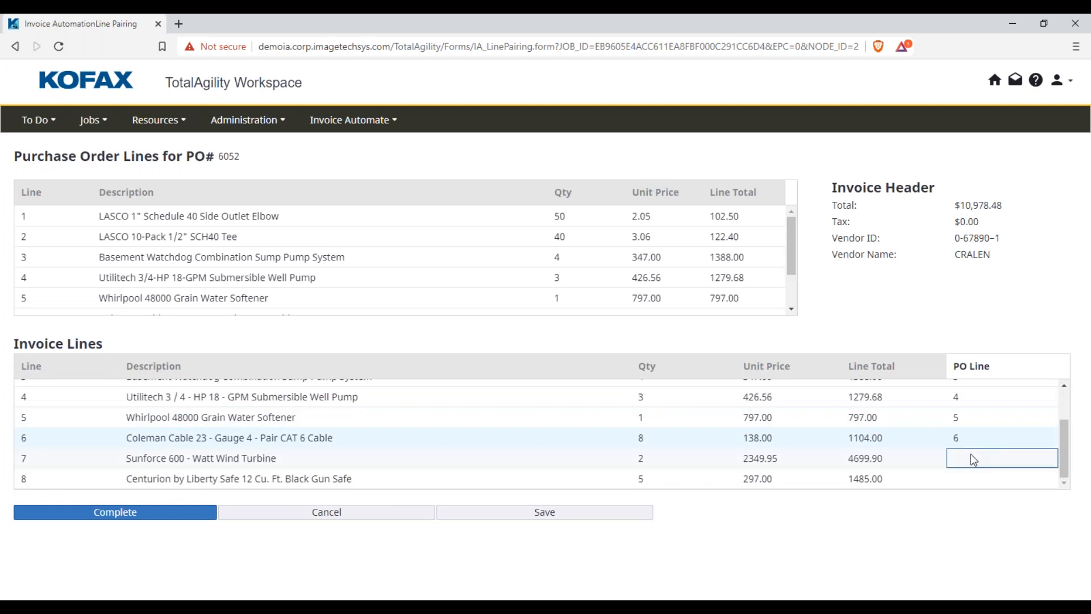
type("7")
Pair invoice line 8, the Centurion gun safe, with purchase order line 7 and save the pairings
left_click(968, 480)
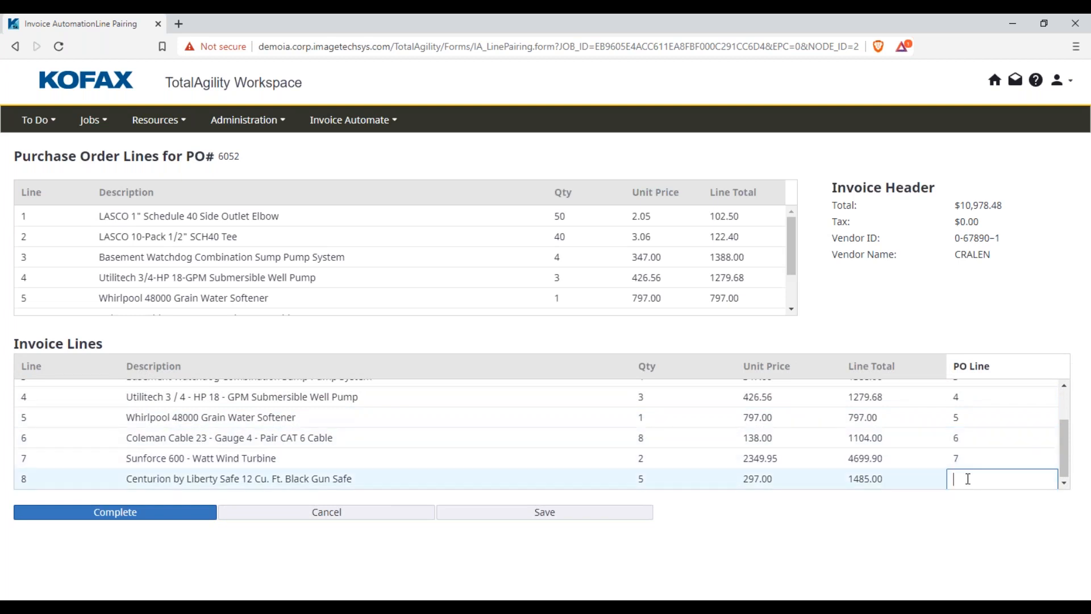
type("7")
left_click(861, 478)
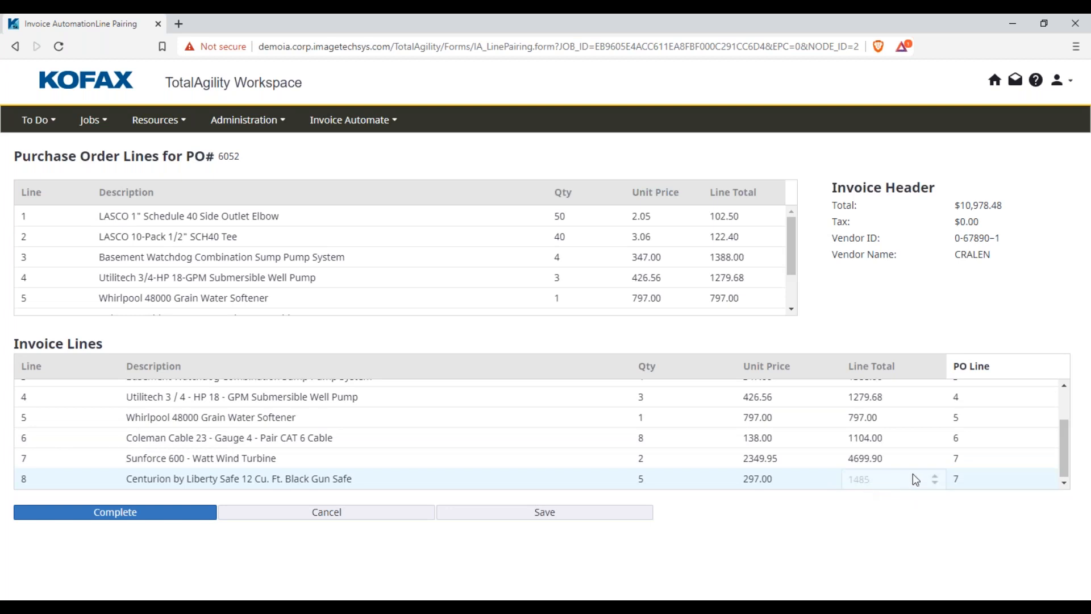
left_click(981, 459)
left_click(979, 480)
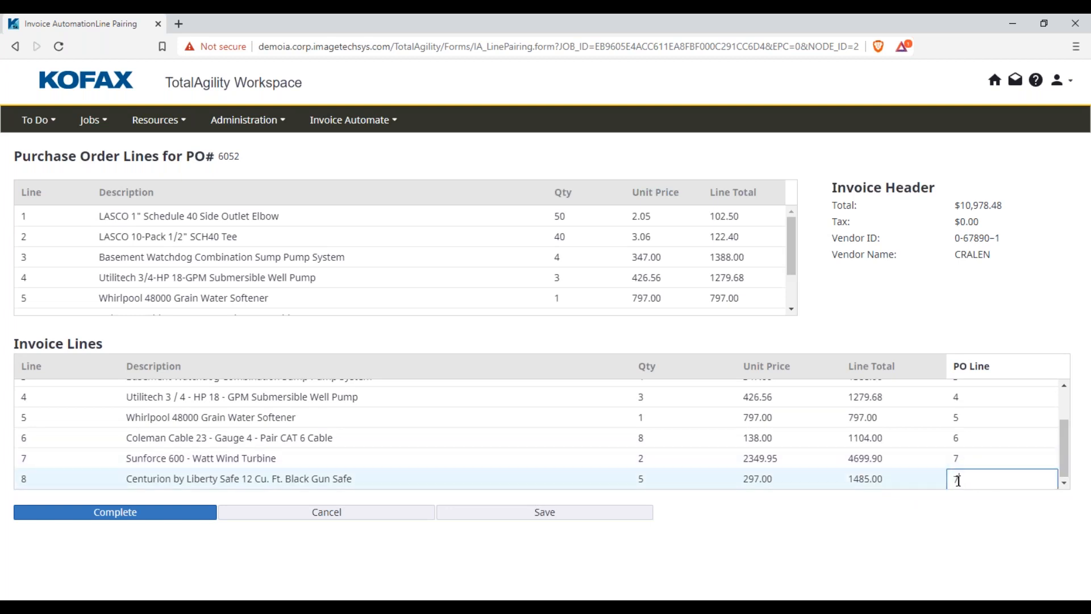
left_click(969, 465)
left_click(973, 473)
left_click(979, 458)
left_click(981, 479)
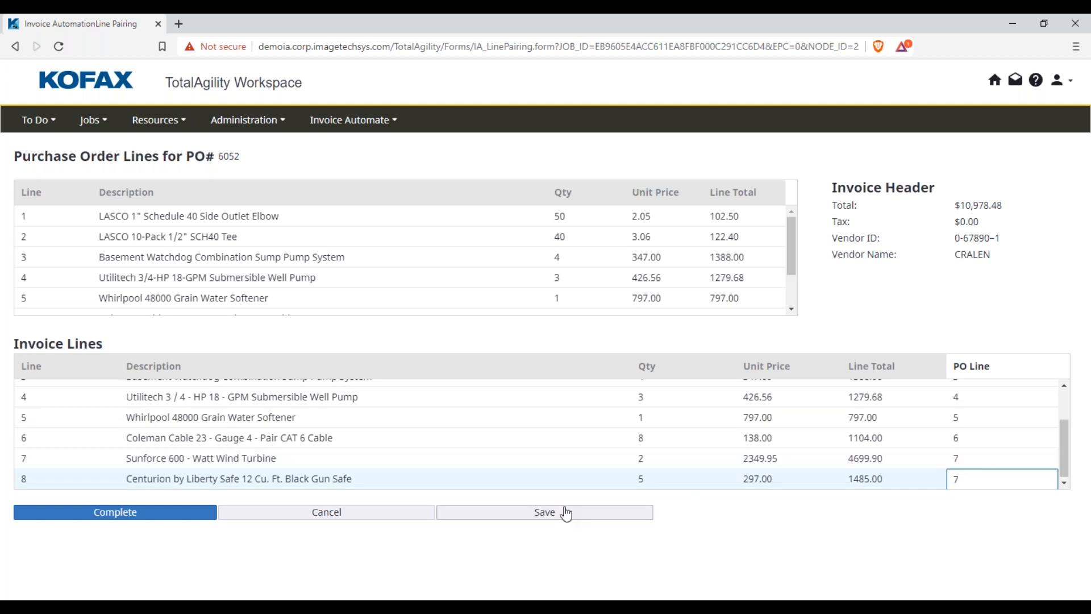
left_click(538, 518)
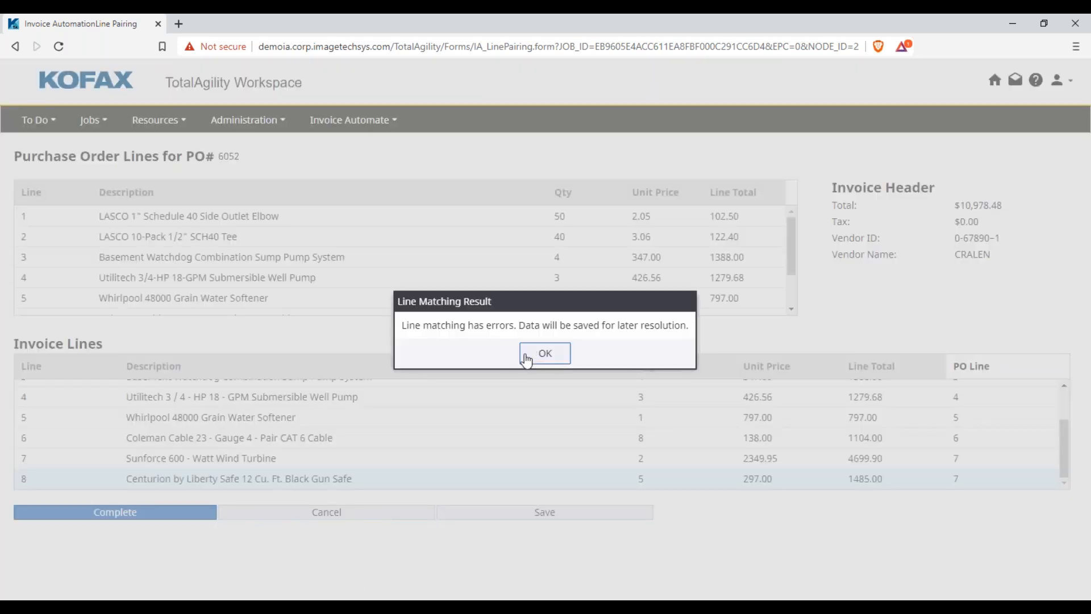
left_click(545, 354)
Set the purchase order line of invoice line 8 to 8, and save and complete the line pairing task
left_click(960, 479)
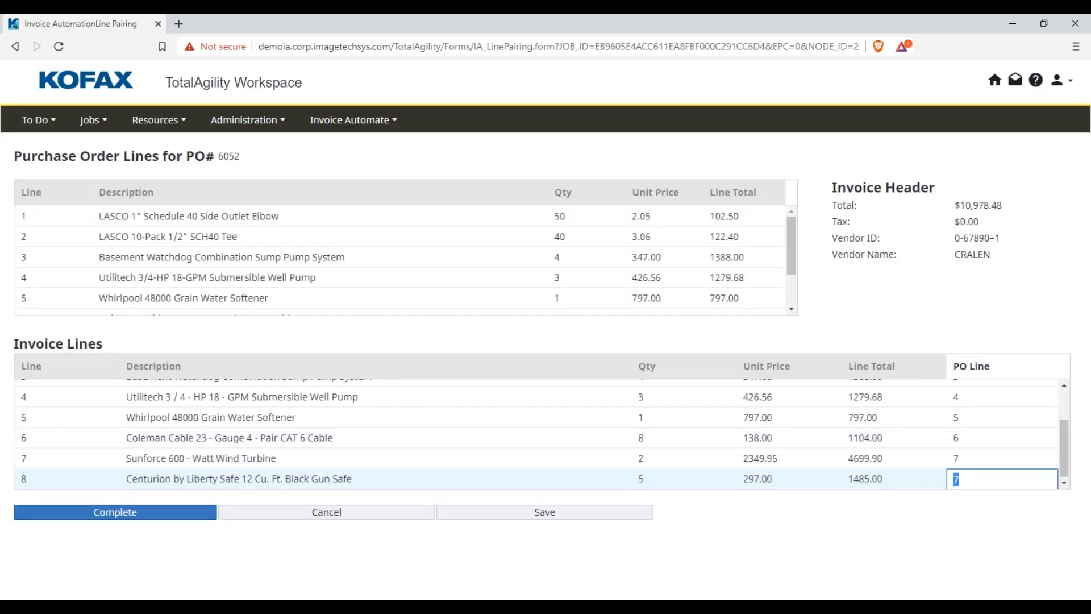
type("8")
left_click(932, 510)
left_click(556, 506)
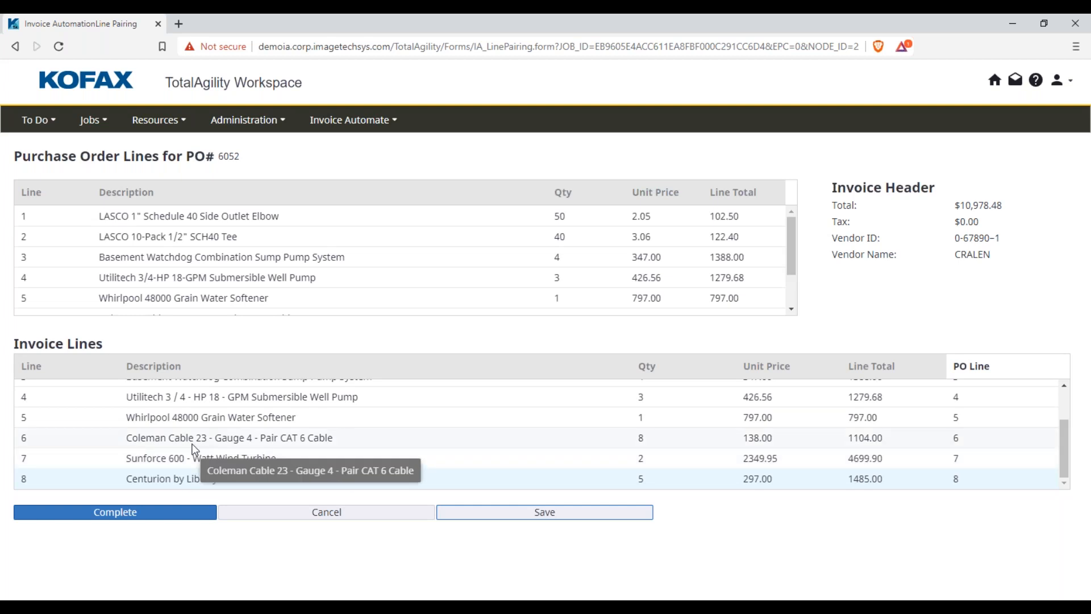
left_click(131, 518)
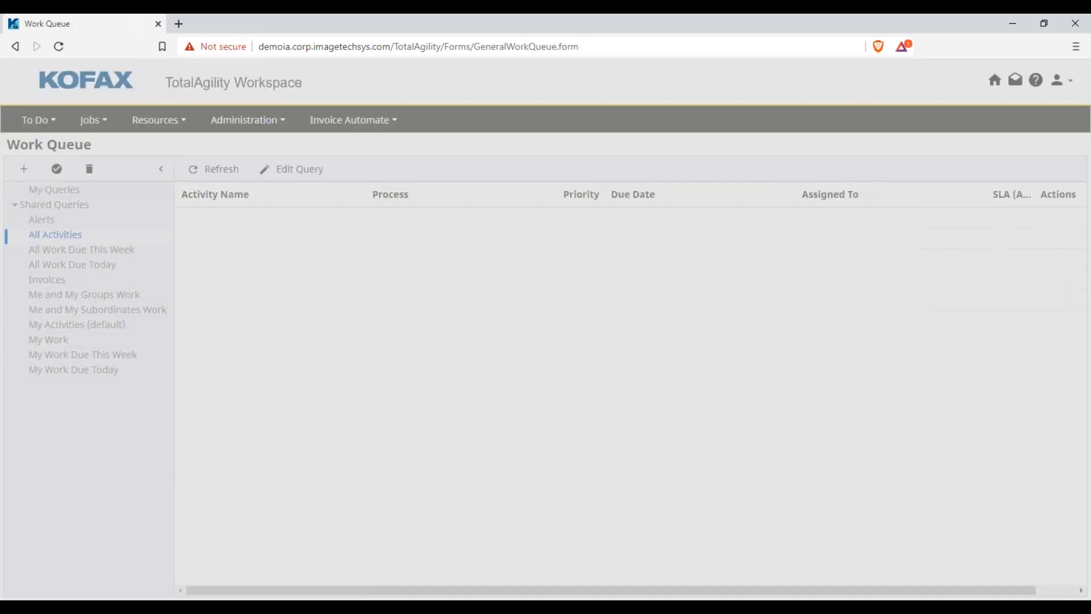